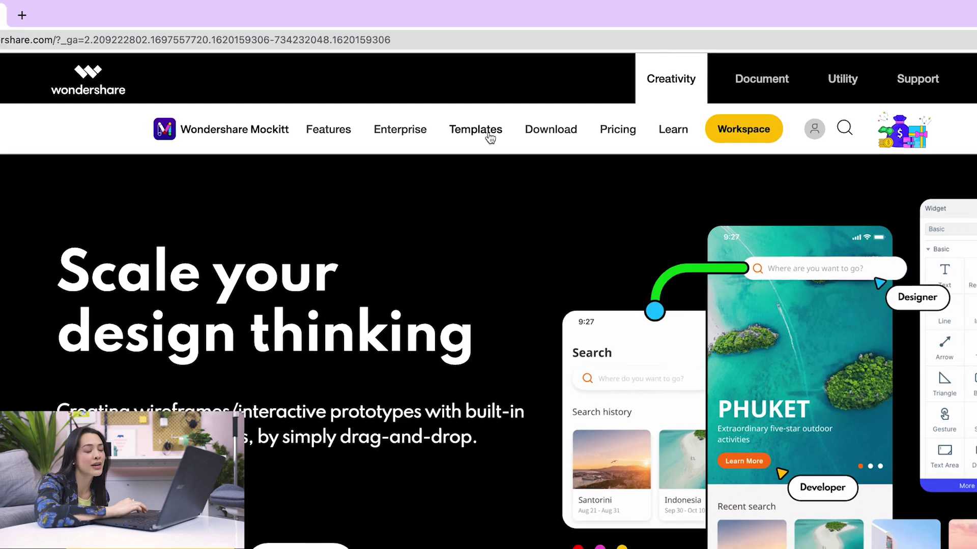
- Browse the Templates gallery, open the Template - Product Web Page card, and scroll its preview
left_click(490, 137)
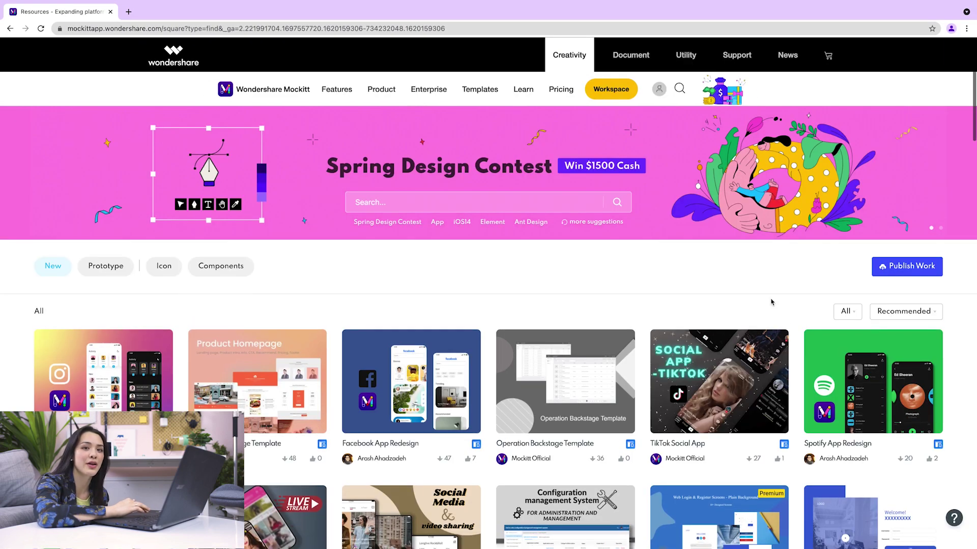
scroll(770, 303, "down", 20)
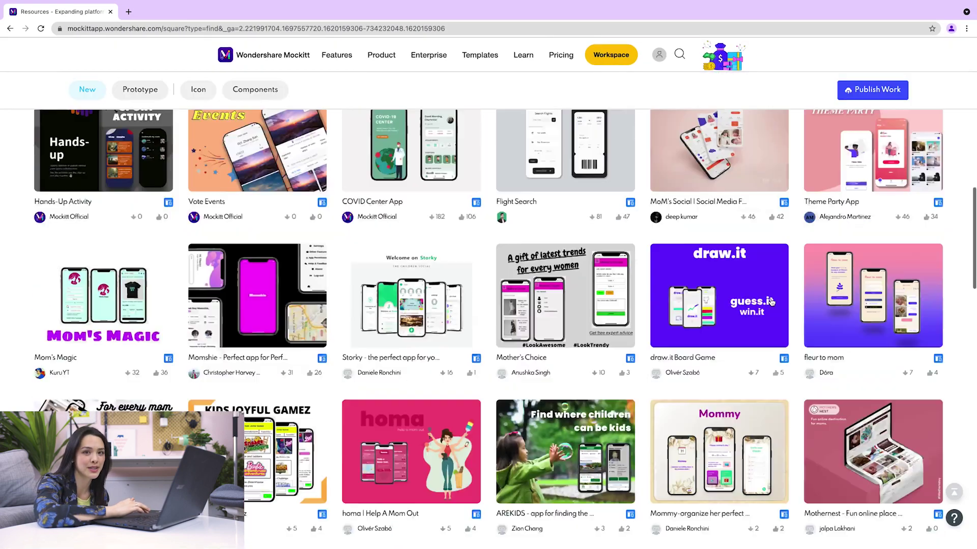
scroll(771, 302, "down", 2)
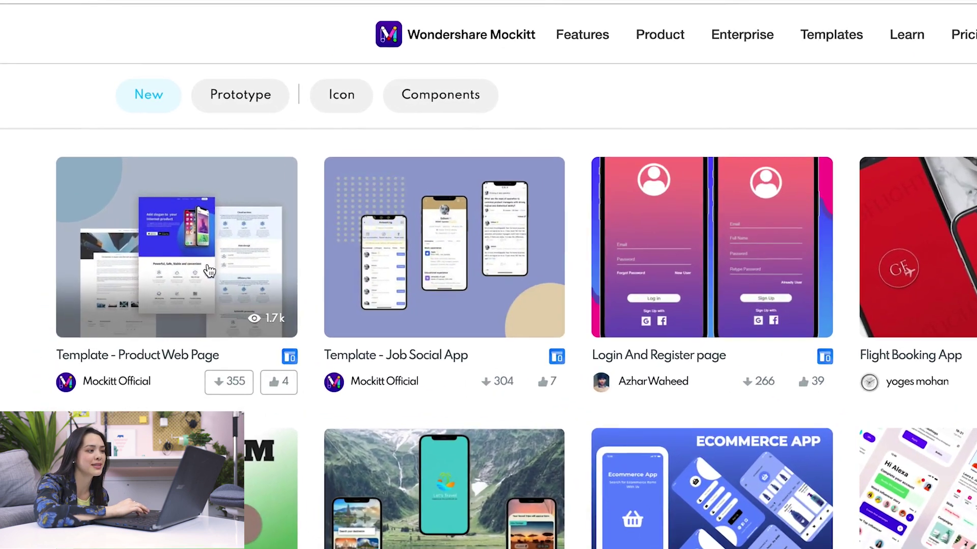
left_click(161, 245)
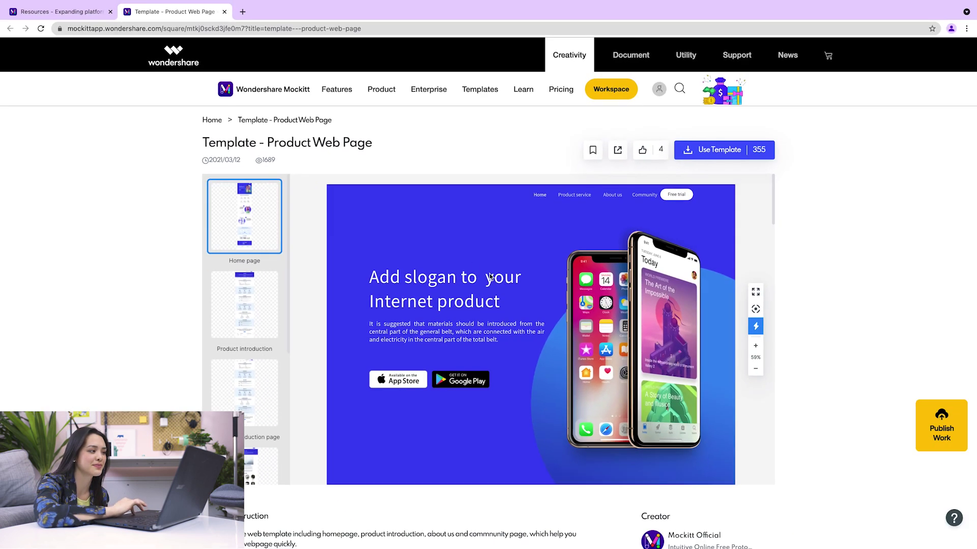
scroll(551, 304, "down", 6)
scroll(503, 284, "down", 10)
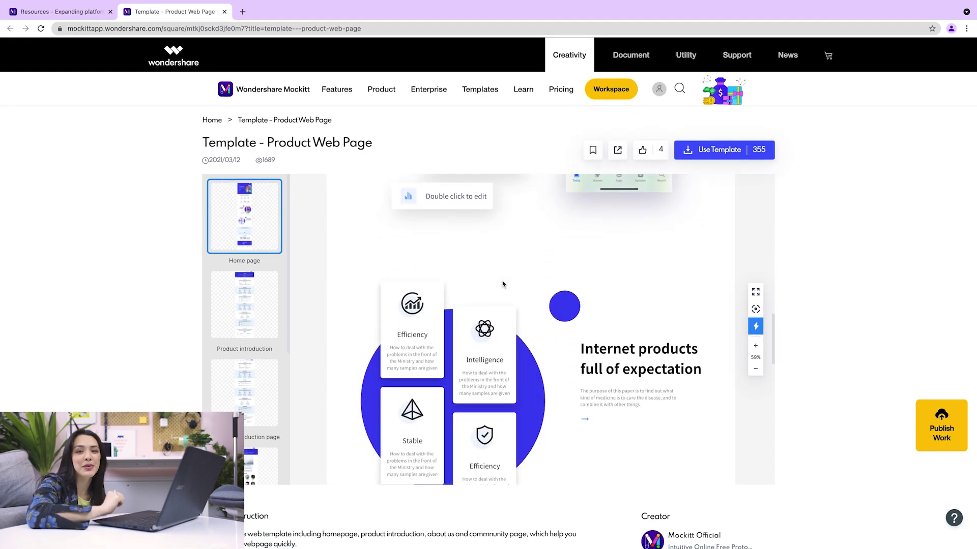
scroll(502, 284, "up", 15)
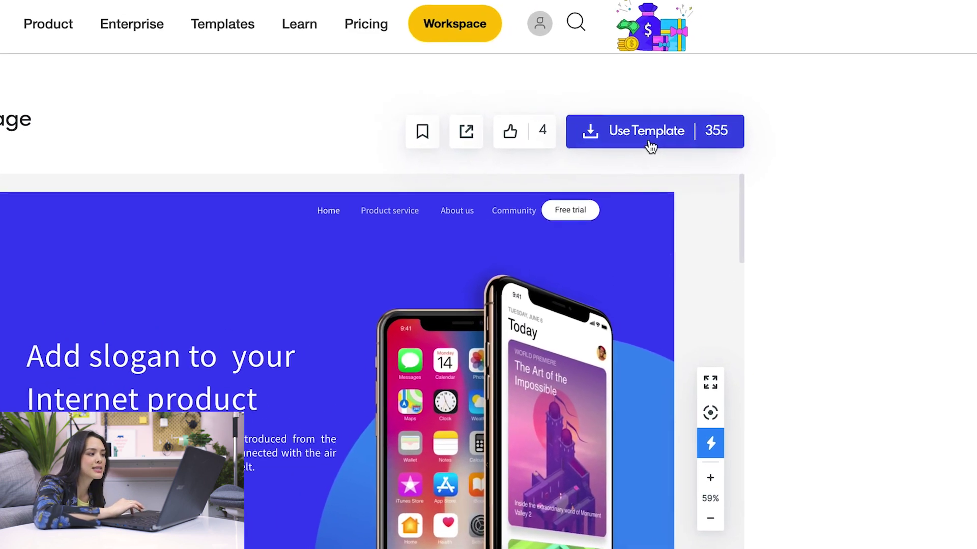
- Use the Product Web Page template and save its copy to Personal Projects
left_click(642, 145)
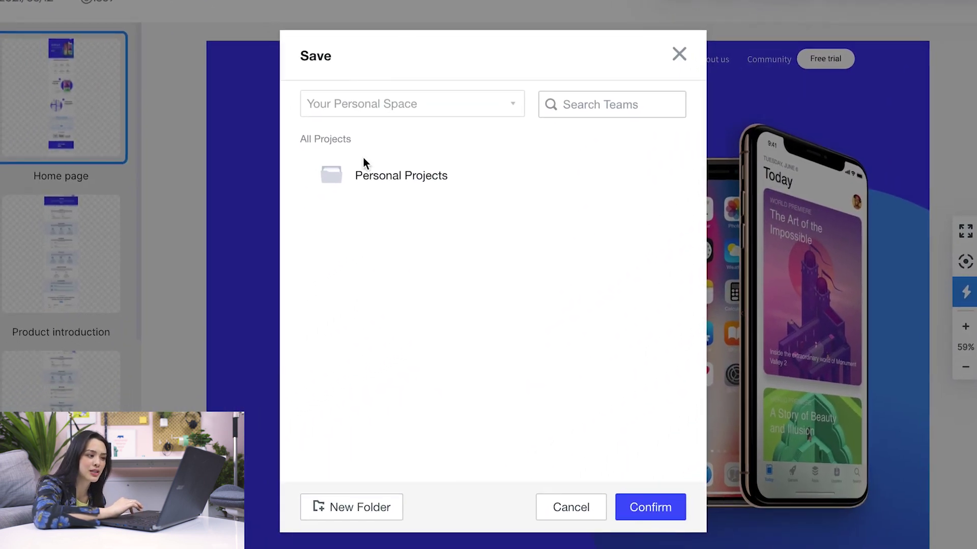
left_click(377, 176)
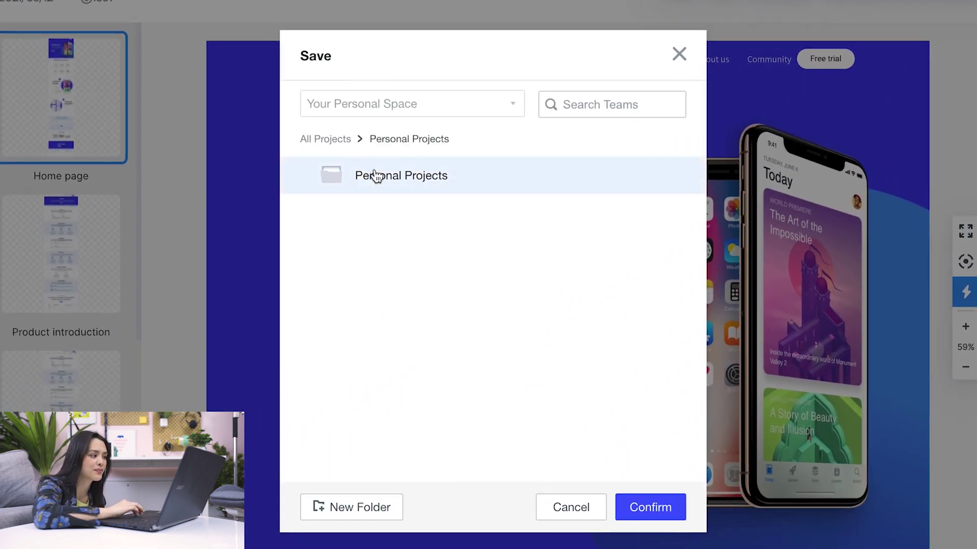
left_click(666, 510)
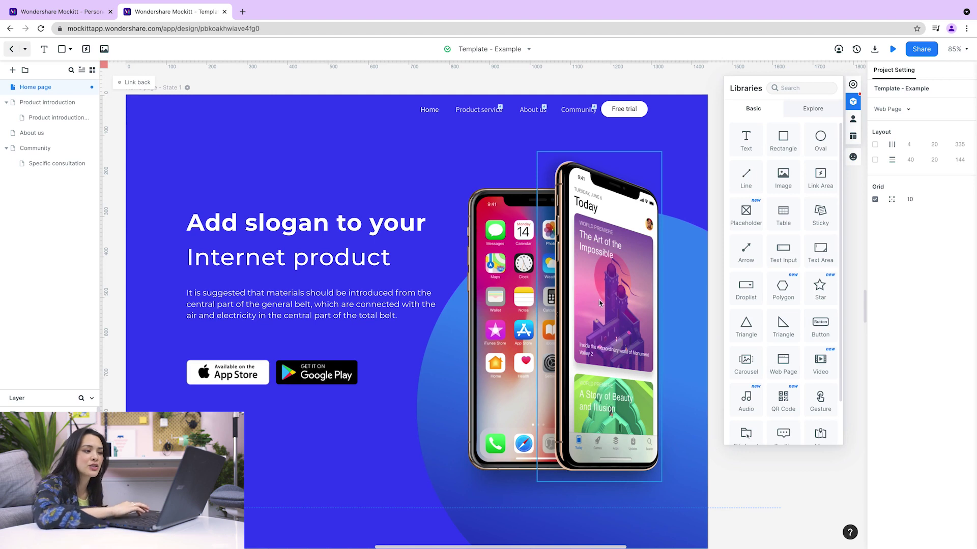
- Delete the front phone mockup and replace the other phone image with Profile Picture.png
left_click(600, 303)
key("Delete")
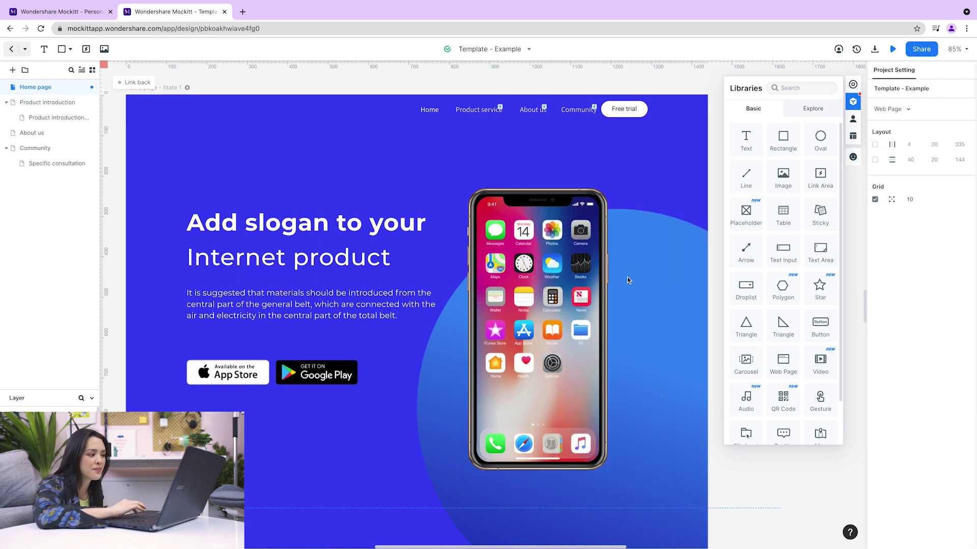
left_click(561, 293)
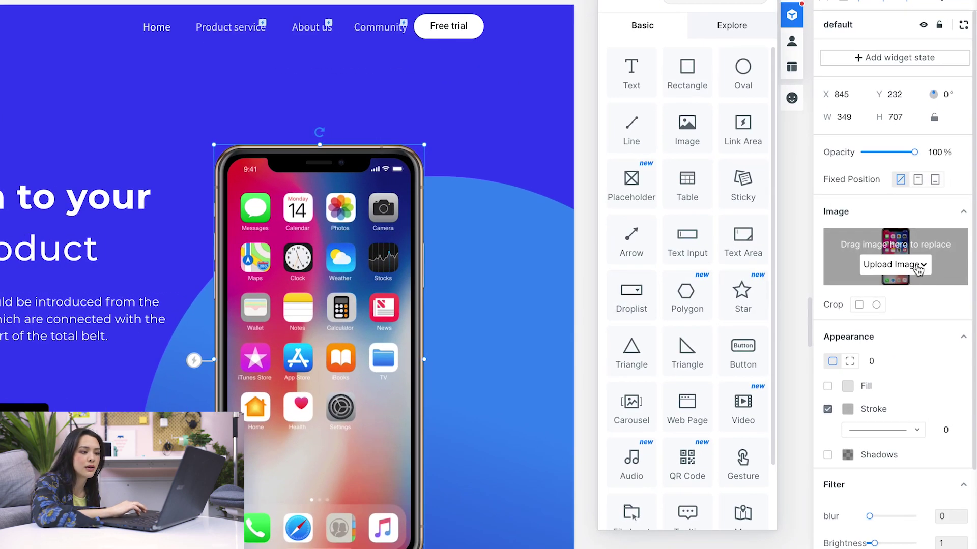
left_click(933, 274)
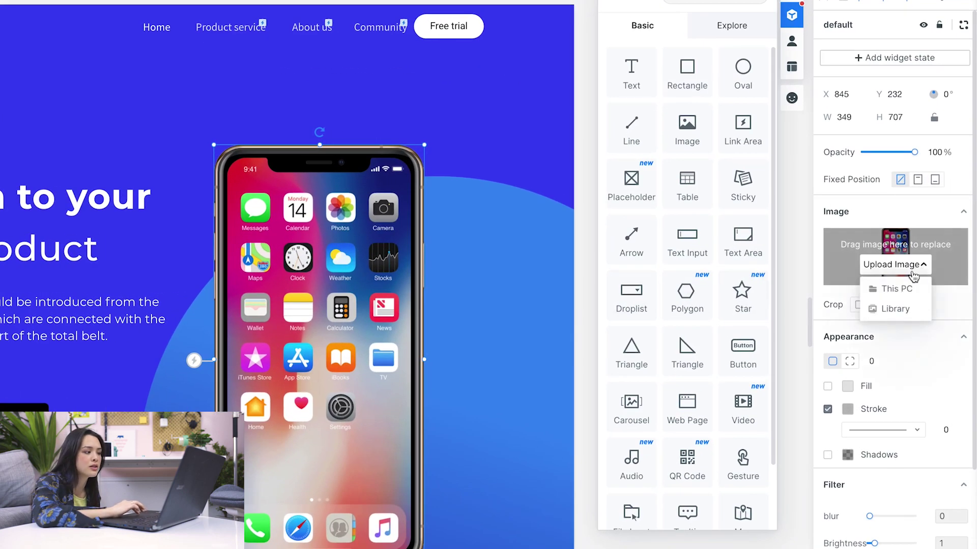
left_click(900, 291)
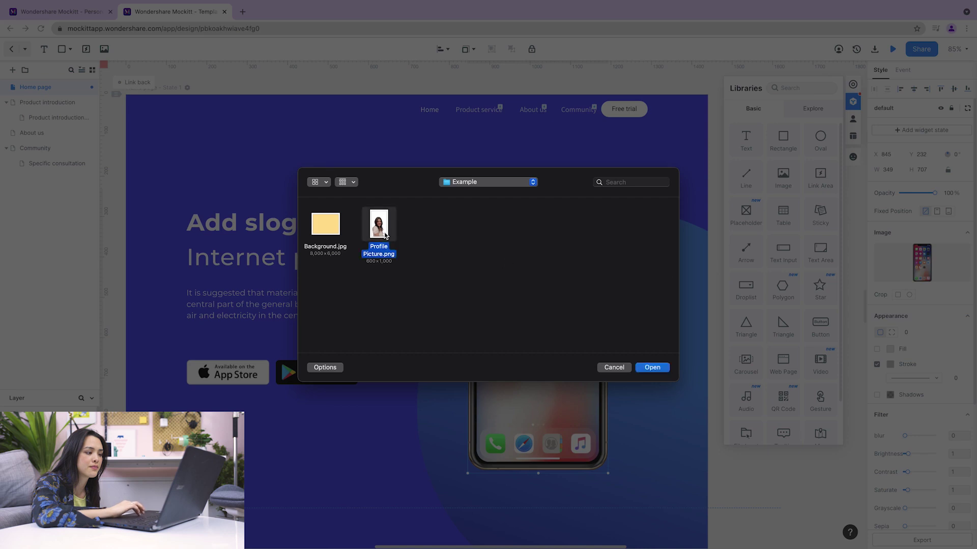
left_click(651, 367)
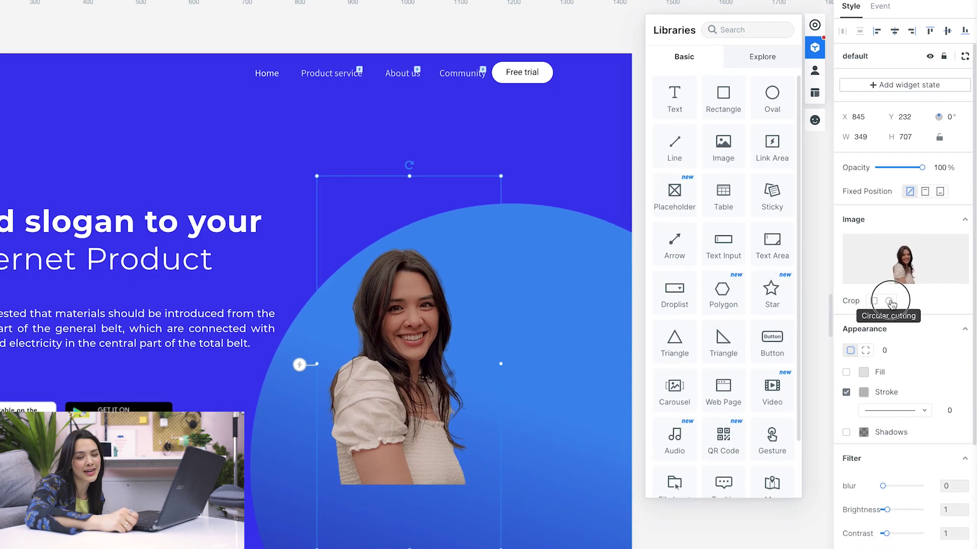
- Crop the portrait into a circle with a yellow #FECC49 fill behind it
left_click(891, 302)
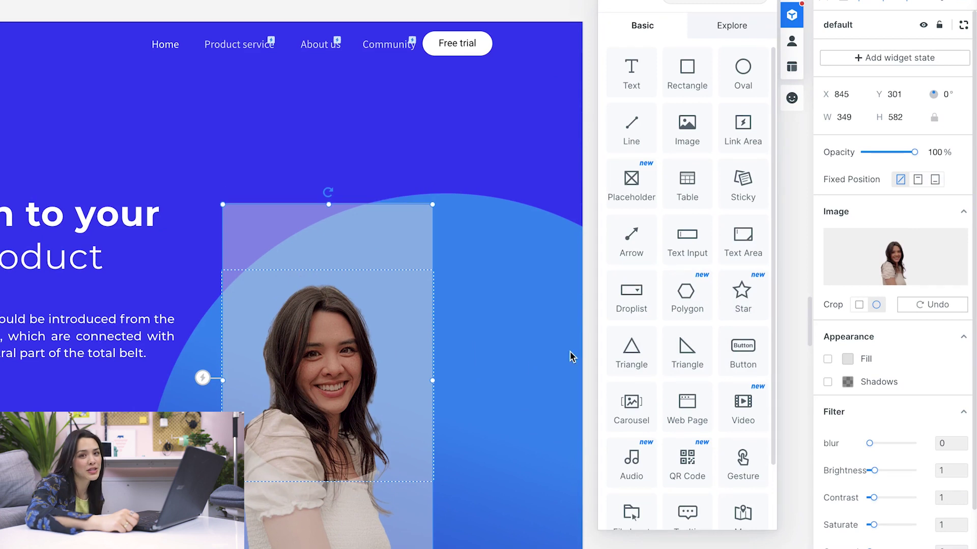
left_click(827, 359)
left_click(847, 361)
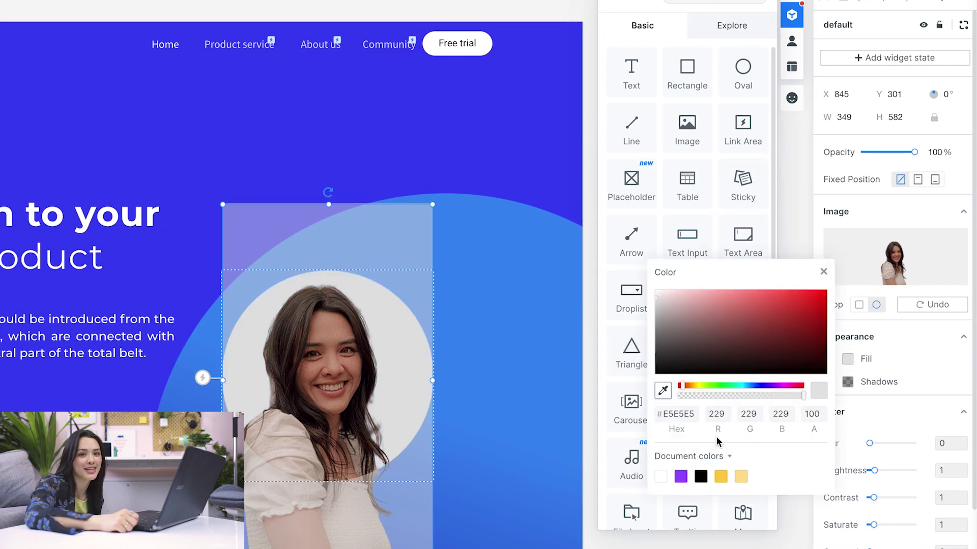
left_click(726, 479)
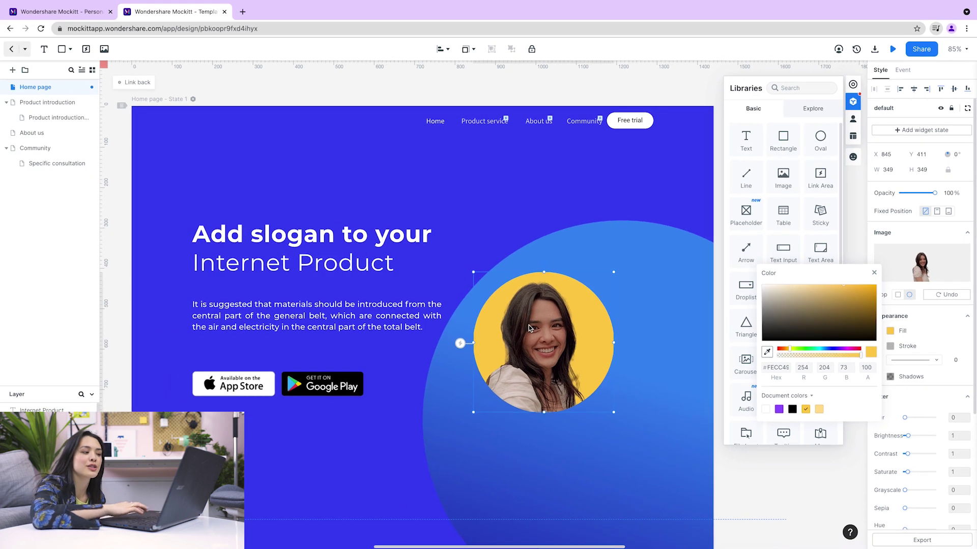
left_click(307, 353)
- Move the circular portrait higher and enlarge it to 409×409
left_click_drag(529, 325, 530, 272)
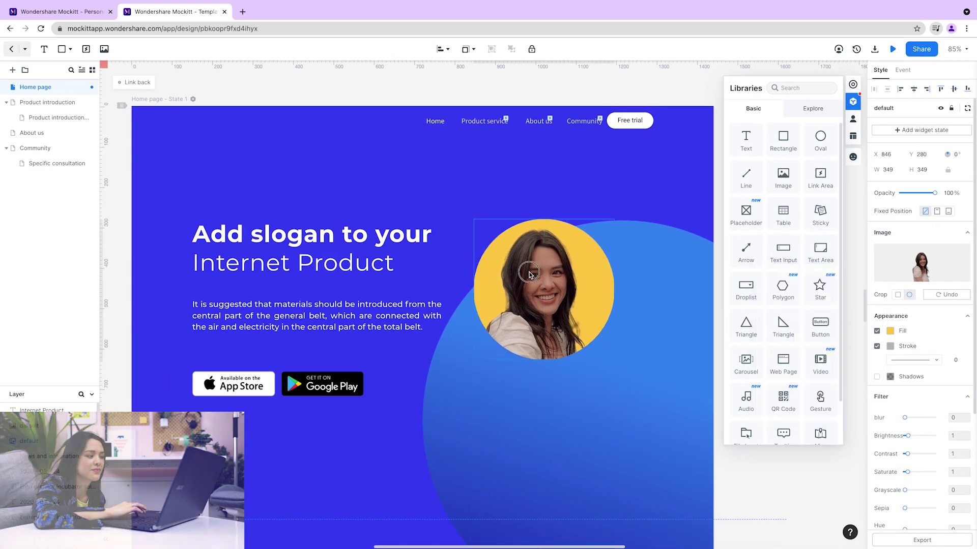
left_click_drag(615, 360, 642, 385)
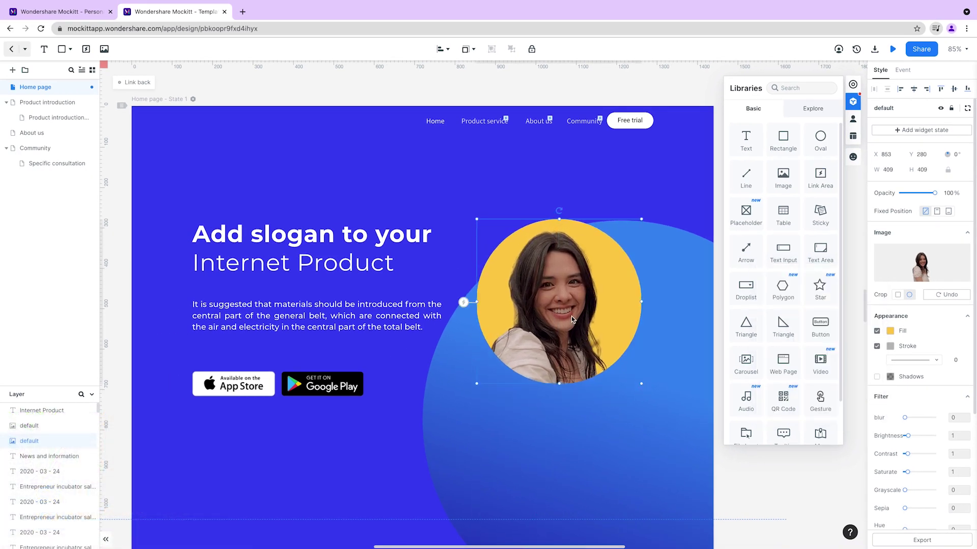
left_click_drag(572, 319, 572, 318)
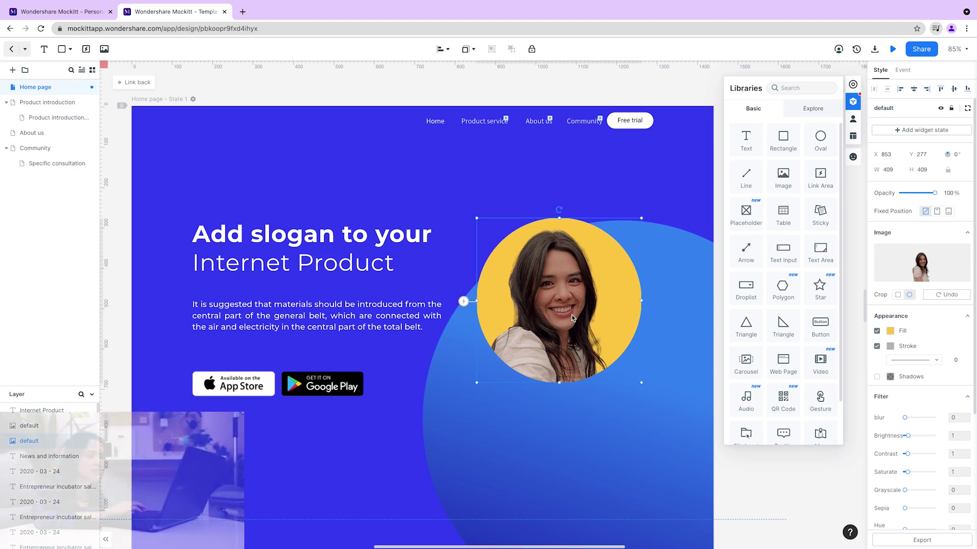
- Replace the blue page background image with the uploaded Background.jpg
left_click(422, 197)
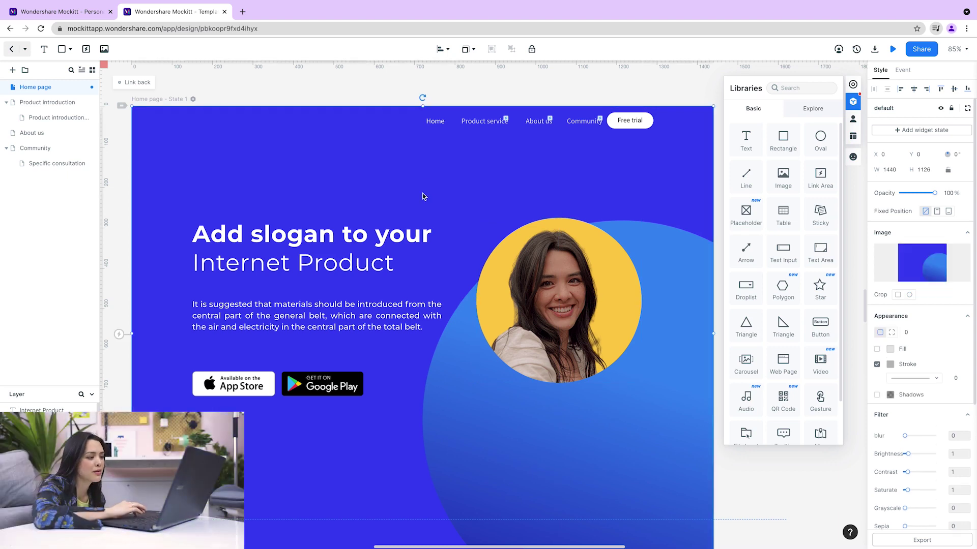
left_click(927, 271)
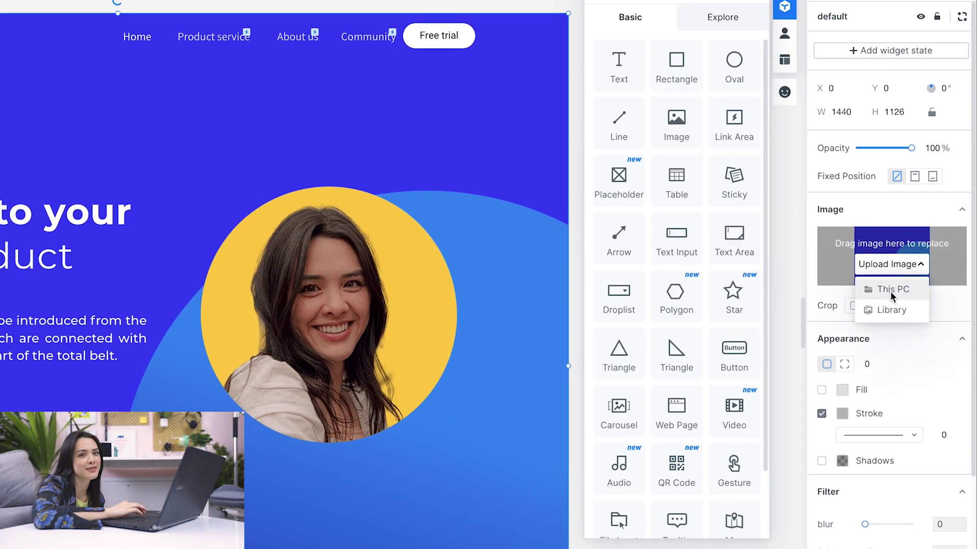
left_click(890, 288)
left_click(605, 381)
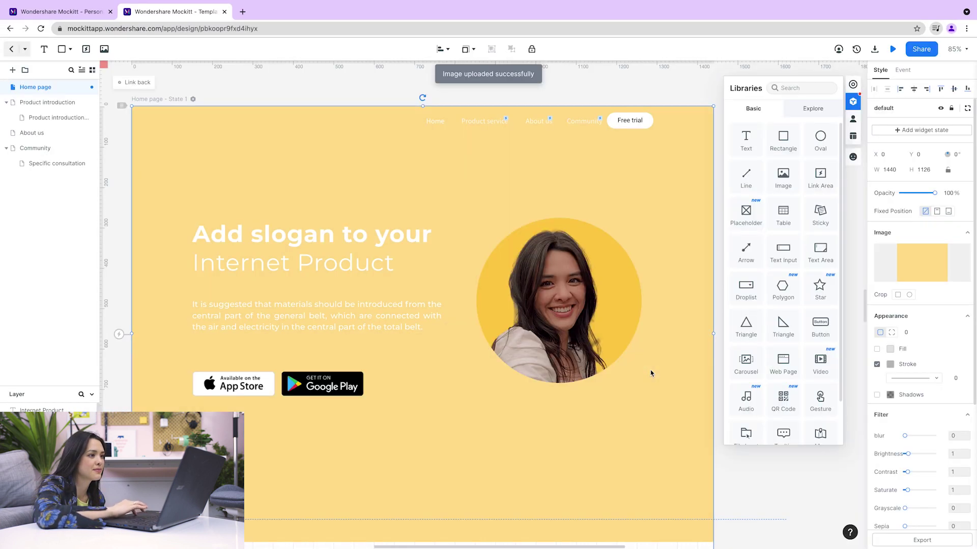
left_click(316, 237)
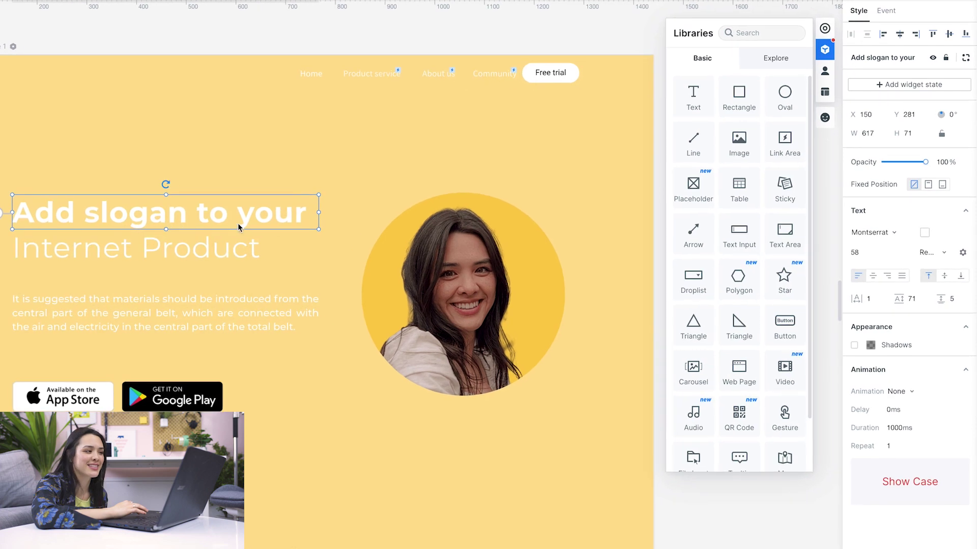
- Make the heading, the Internet Product line and the description paragraph text black
left_click(925, 233)
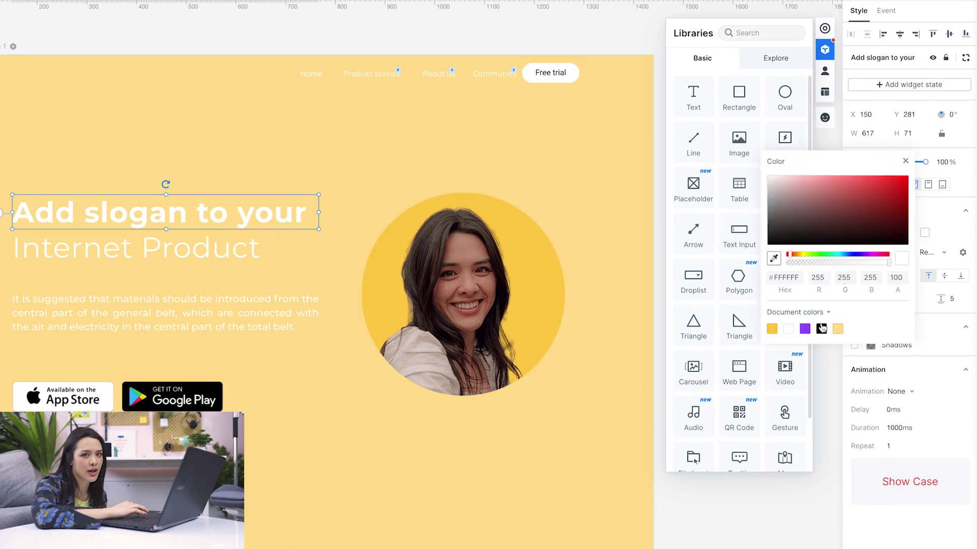
left_click(821, 328)
left_click(153, 249)
left_click(918, 236)
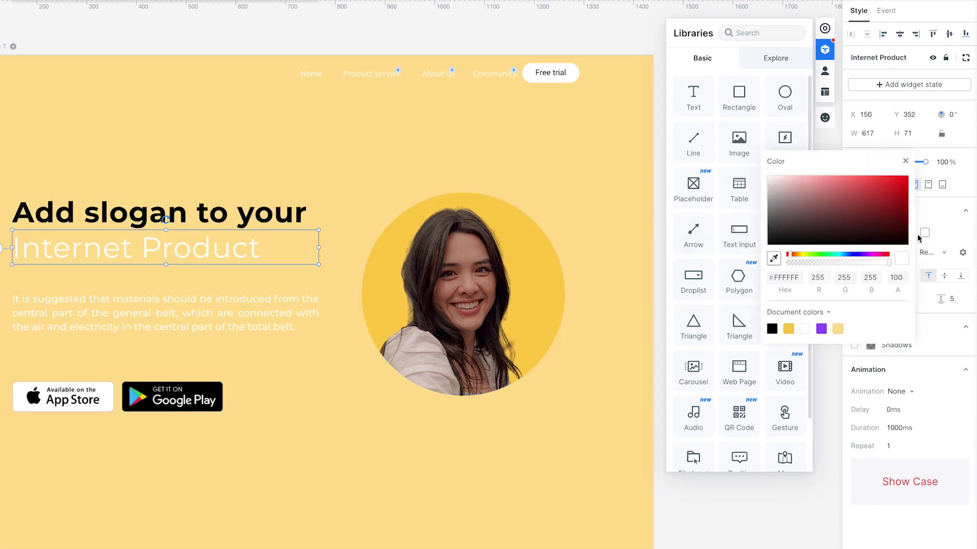
left_click(771, 329)
left_click(186, 325)
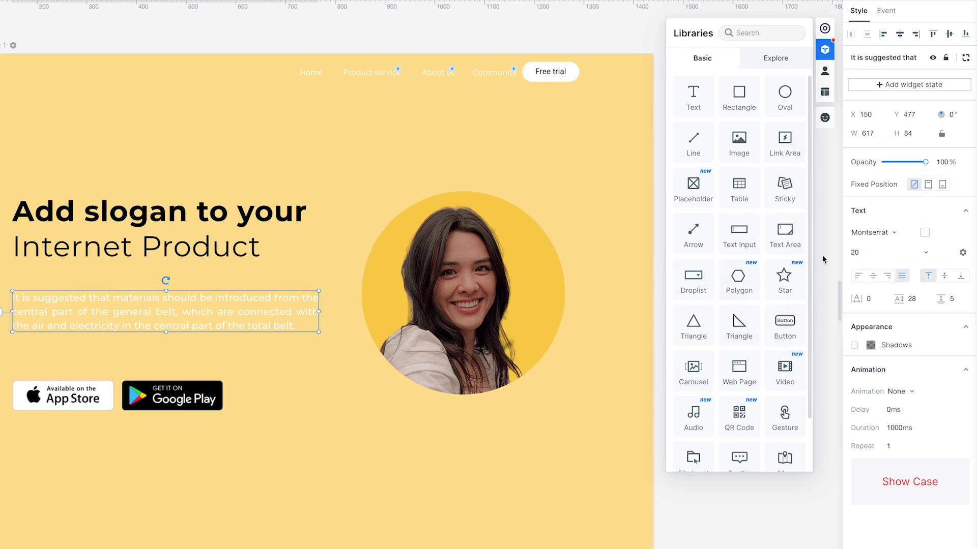
left_click(924, 234)
left_click(771, 329)
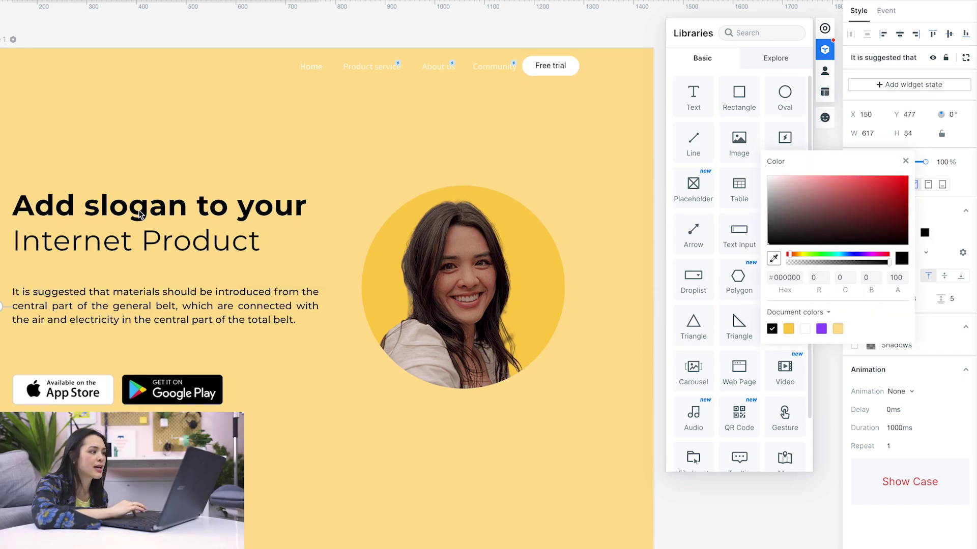
- Retype the heading as the owner's name, the subtitle as 'Host, Artist, Creator', and the bio starting 'Hi!', widening its box
left_click(153, 206)
double_click(153, 206)
type("Yasmine Ross")
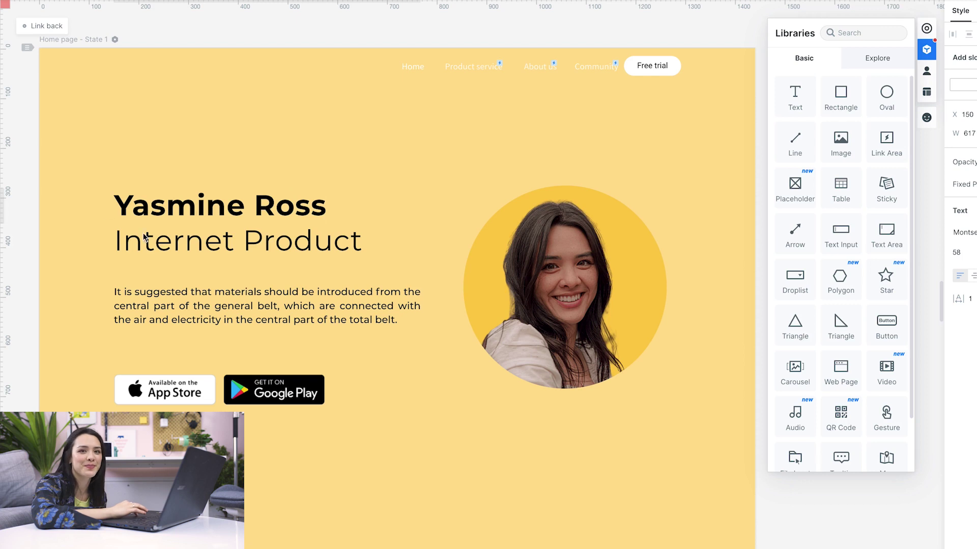
left_click(146, 237)
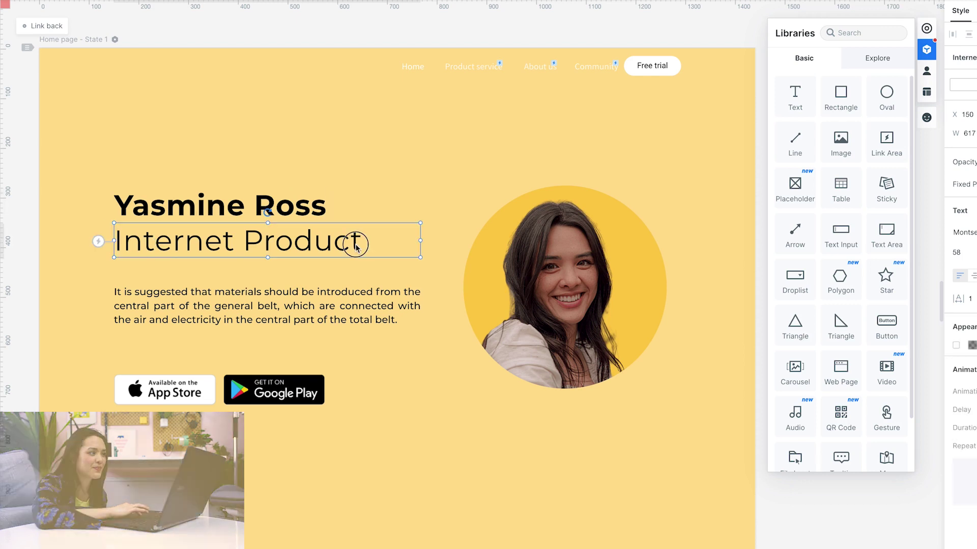
double_click(416, 242)
type("Host, Artist, Creator")
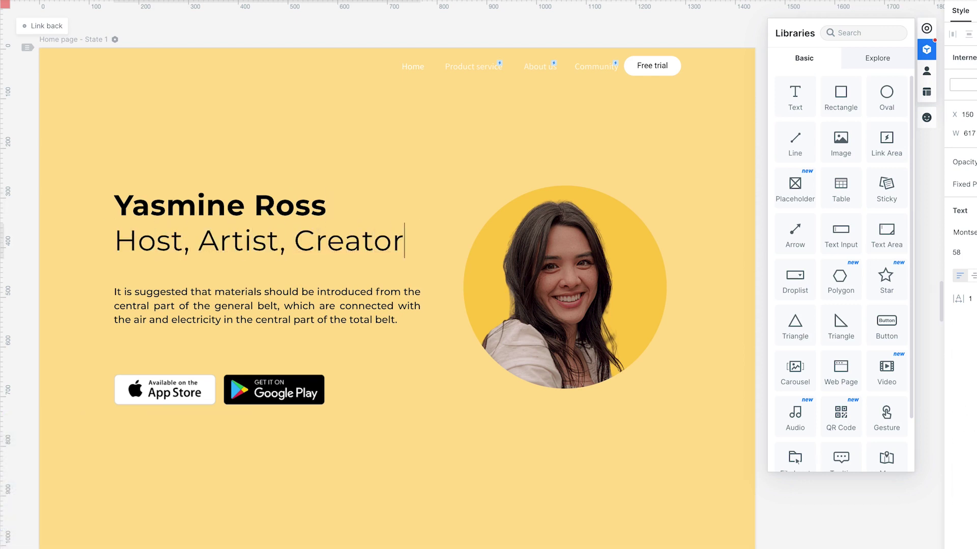
double_click(186, 310)
type("Hi!")
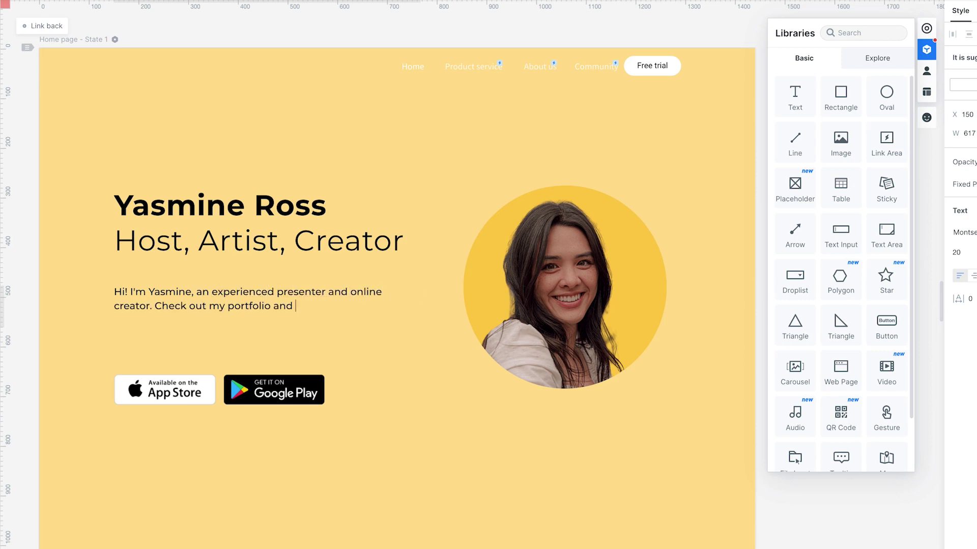
key("Escape")
left_click_drag(414, 296, 428, 297)
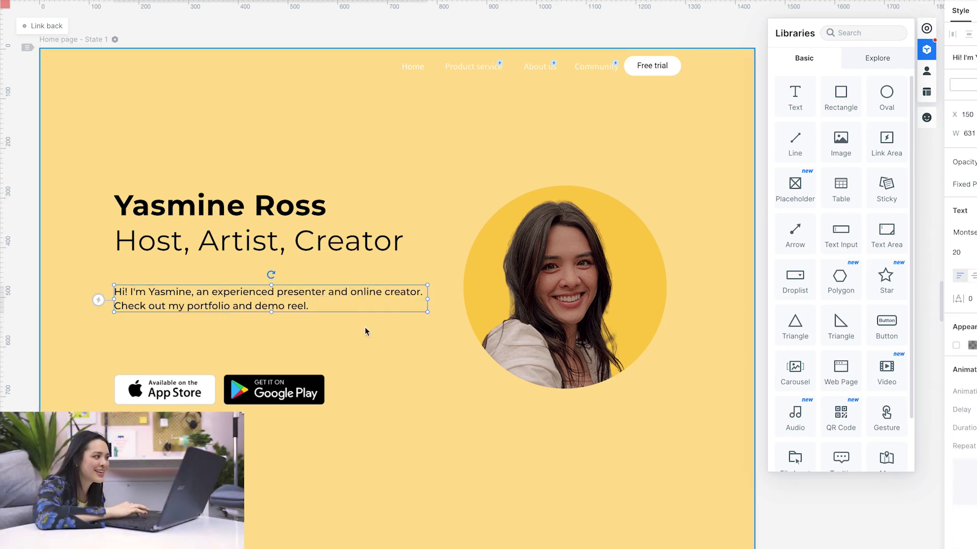
left_click(350, 332)
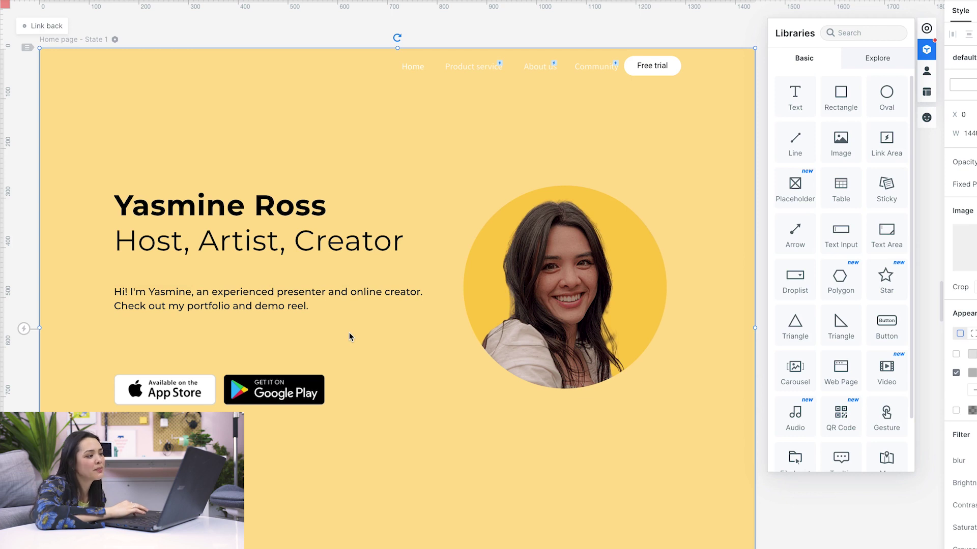
- Delete the App Store and Google Play badges and add Button widgets below the bio
left_click(179, 392)
key("Delete")
left_click(269, 394)
key("Delete")
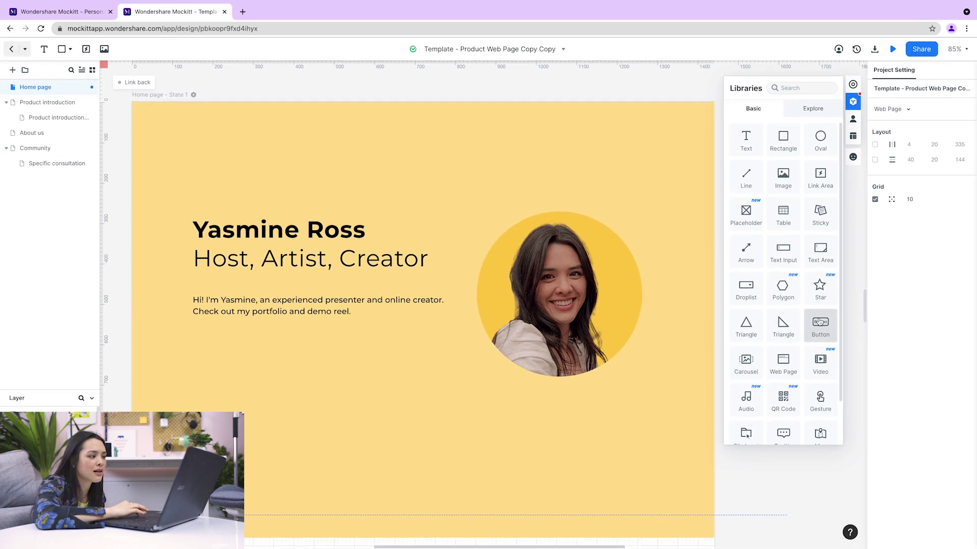
left_click_drag(820, 322, 326, 347)
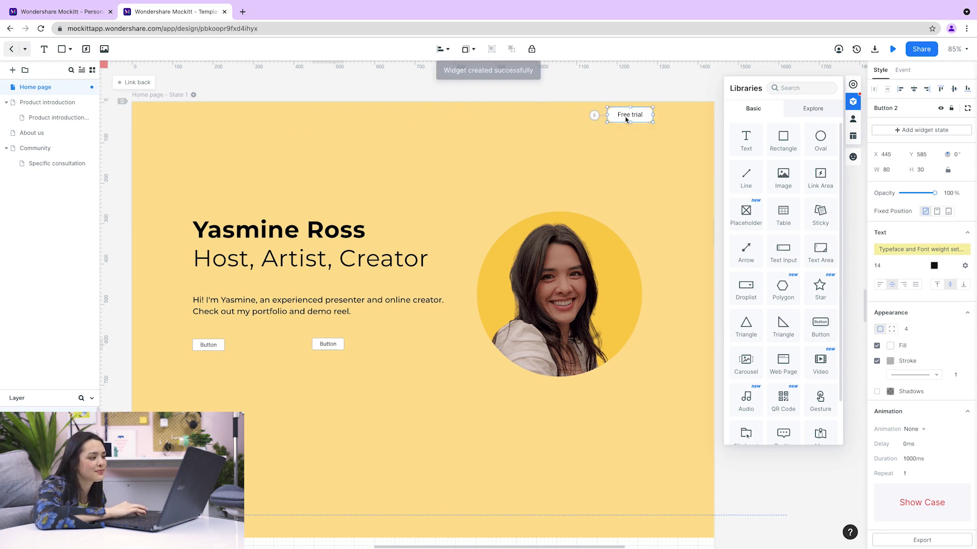
left_click(528, 166)
- Enlarge both buttons and relabel them RESUME and PORTFOLIO
left_click_drag(225, 351, 285, 362)
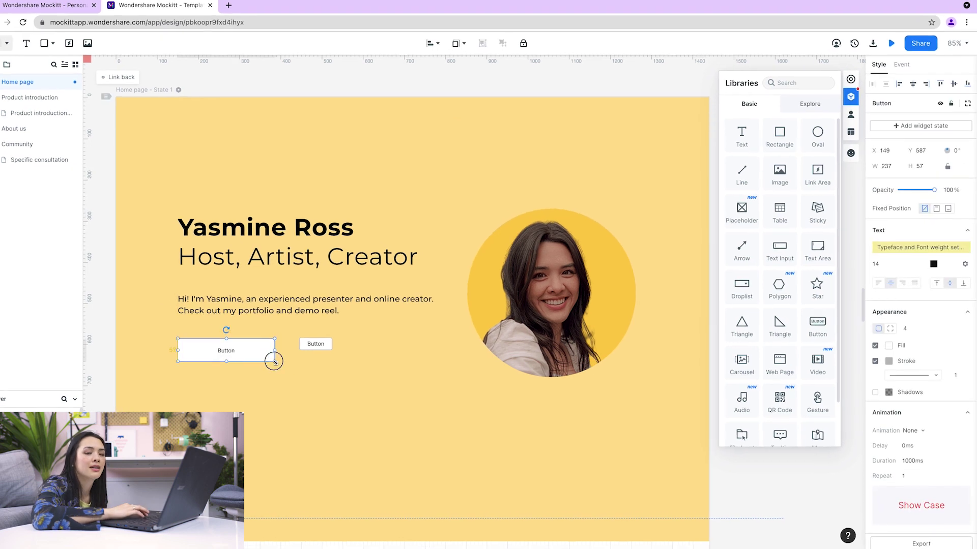
double_click(246, 352)
type("RESUME")
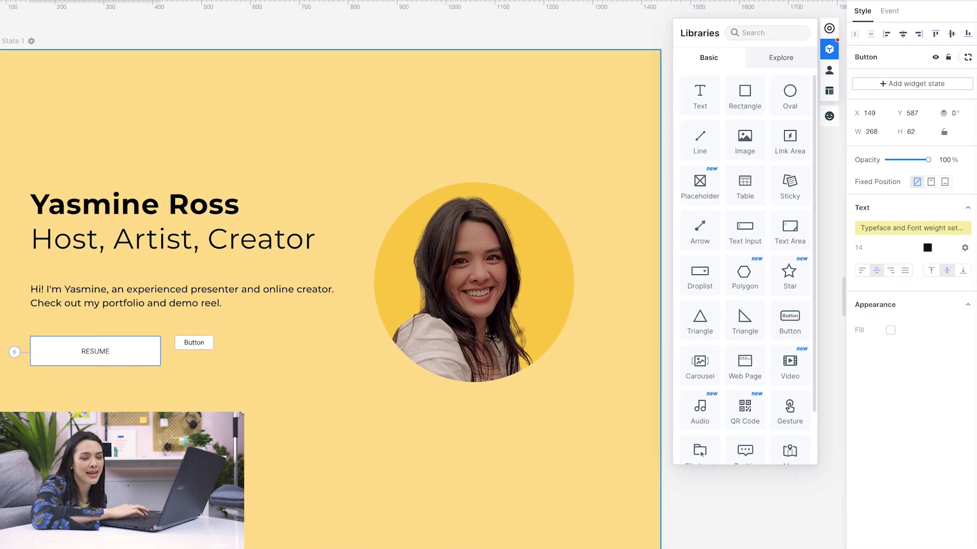
left_click_drag(214, 350, 299, 358)
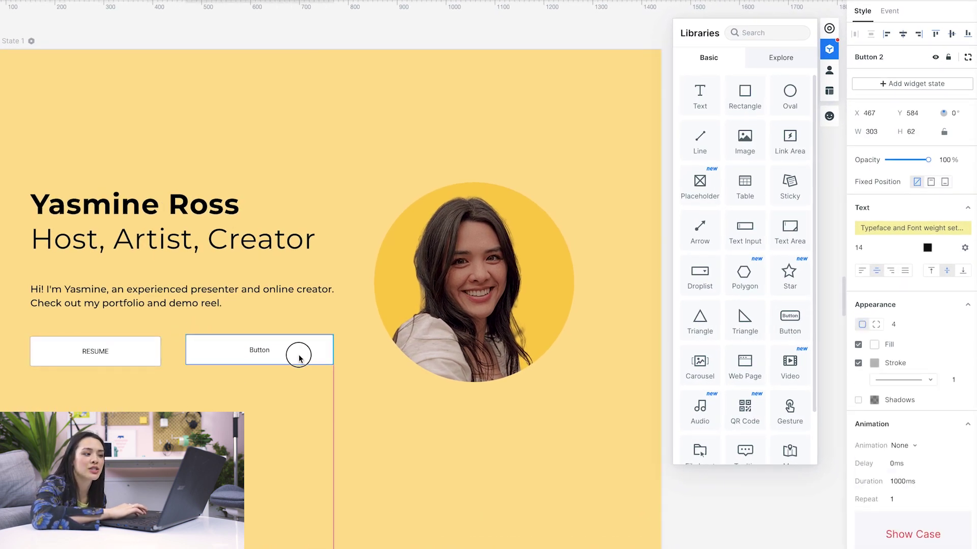
double_click(273, 356)
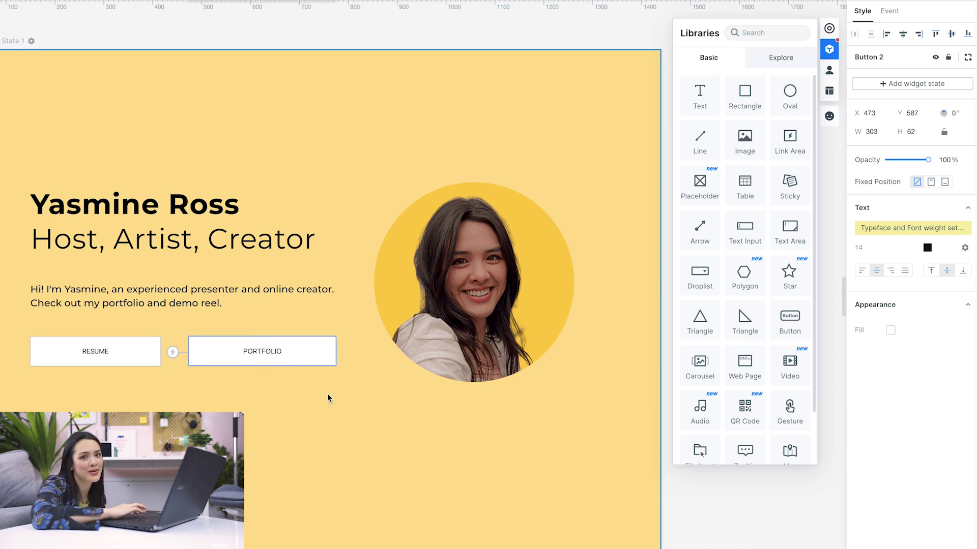
- Give the RESUME button a white label and a purple fill
left_click(84, 346)
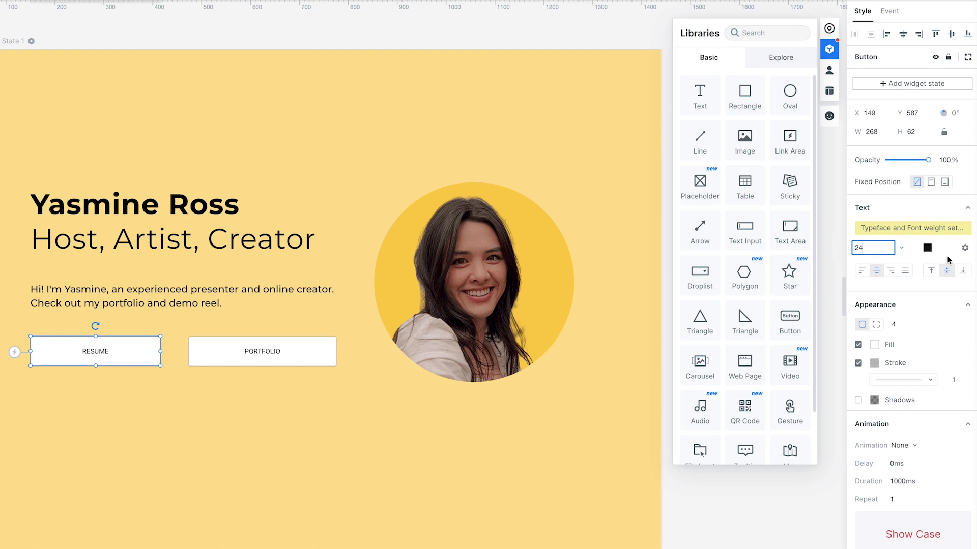
left_click(927, 249)
left_click(793, 342)
left_click(965, 248)
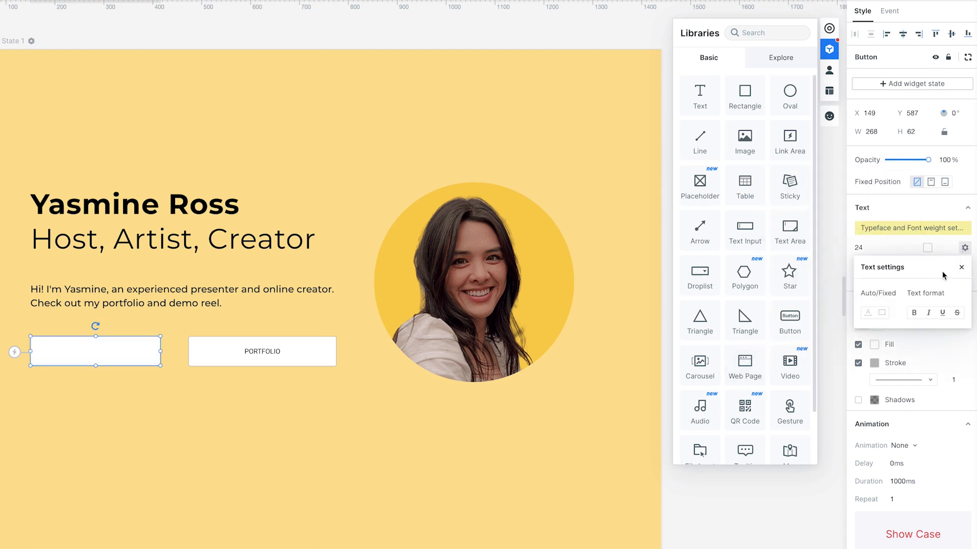
left_click(874, 345)
left_click(740, 440)
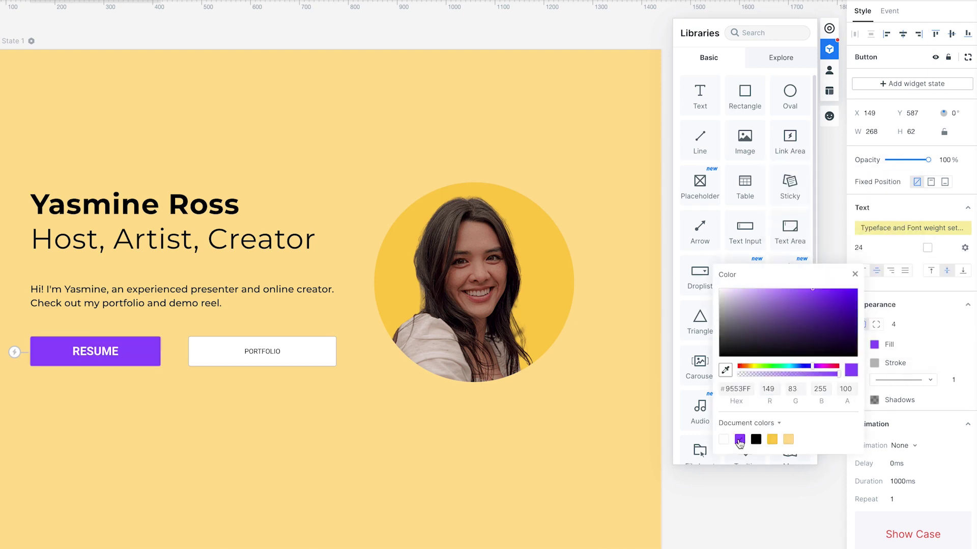
- Give PORTFOLIO the same purple fill with a white, bold, 24-size label
left_click(275, 349)
left_click(874, 345)
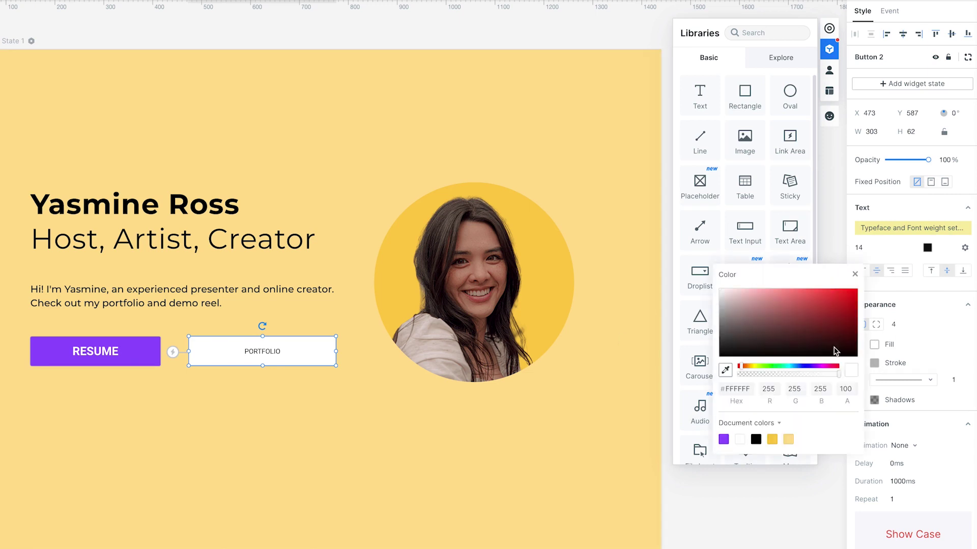
left_click(723, 440)
left_click(928, 248)
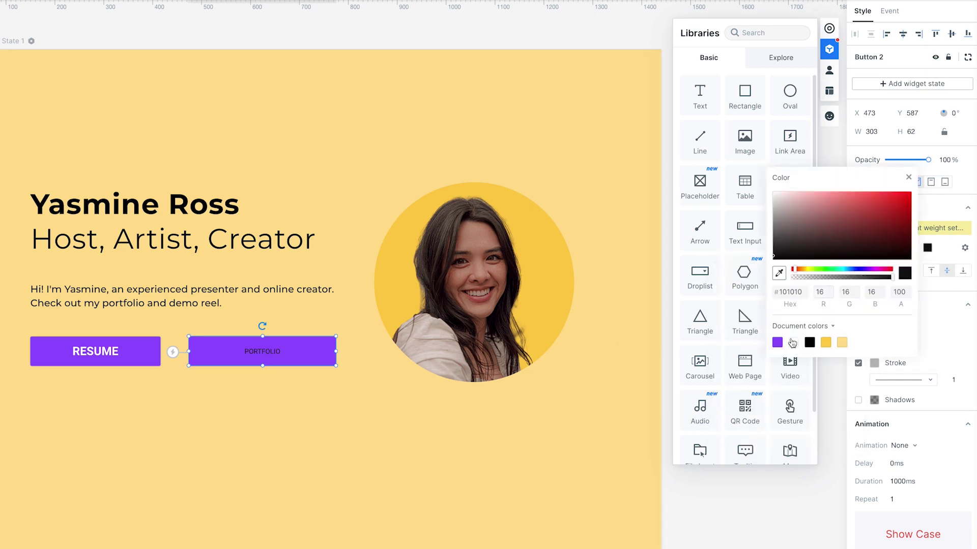
left_click(941, 253)
type("24")
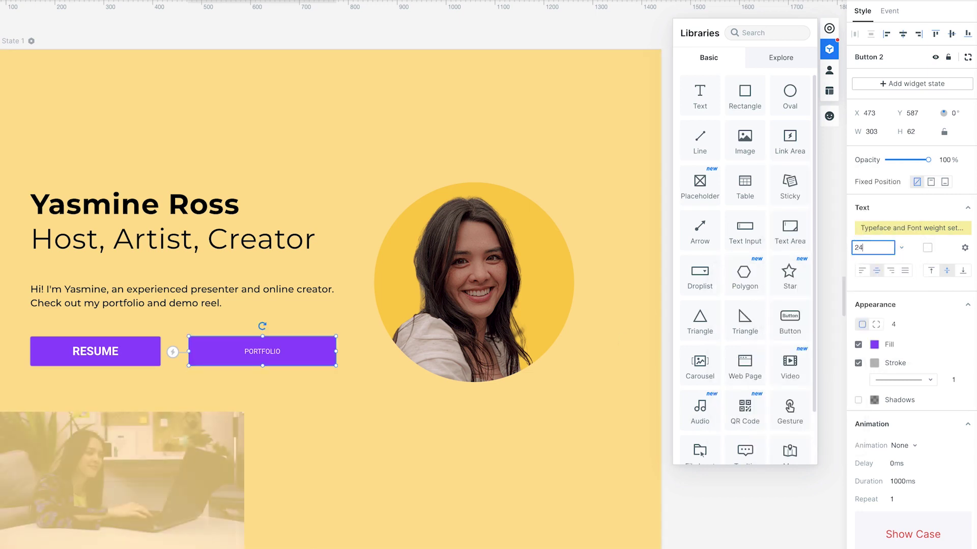
key("Return")
left_click(964, 247)
left_click(913, 313)
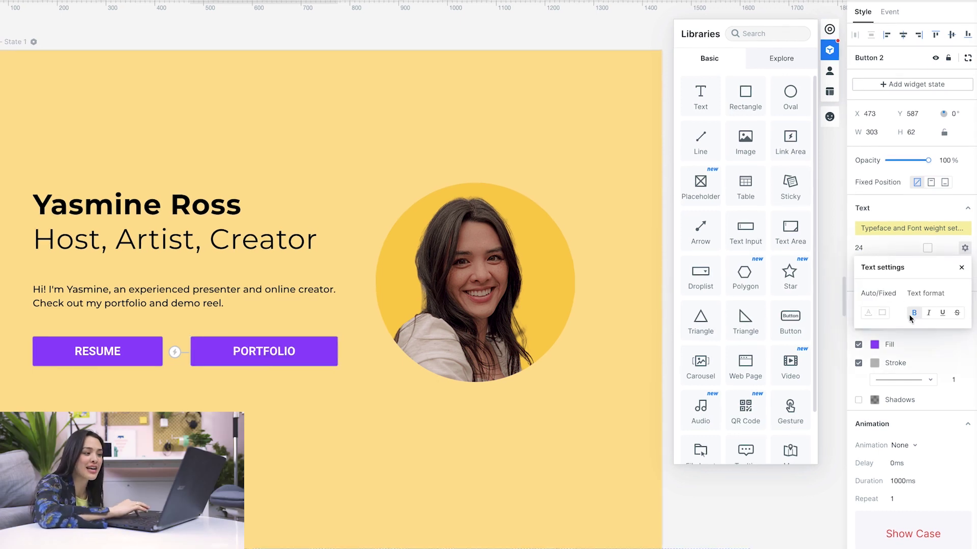
left_click(704, 497)
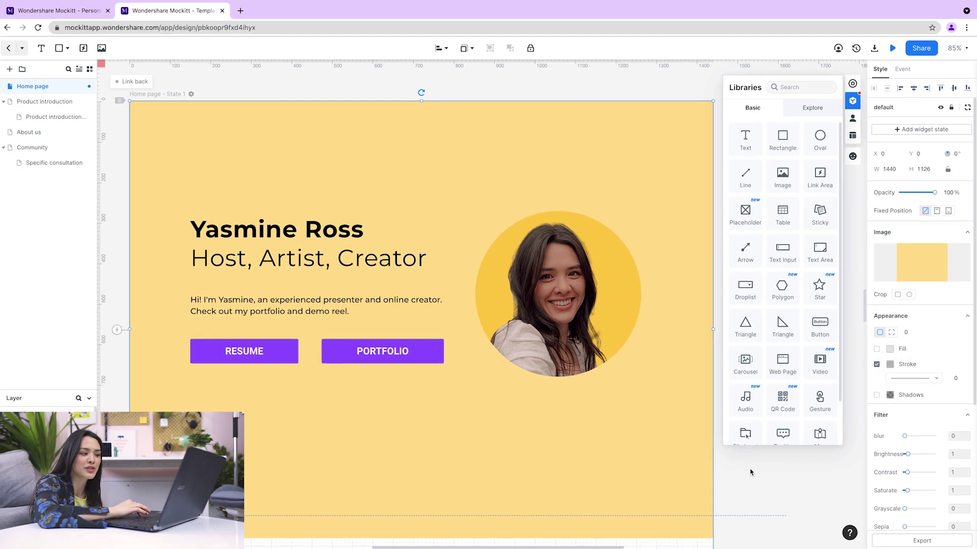
left_click(750, 472)
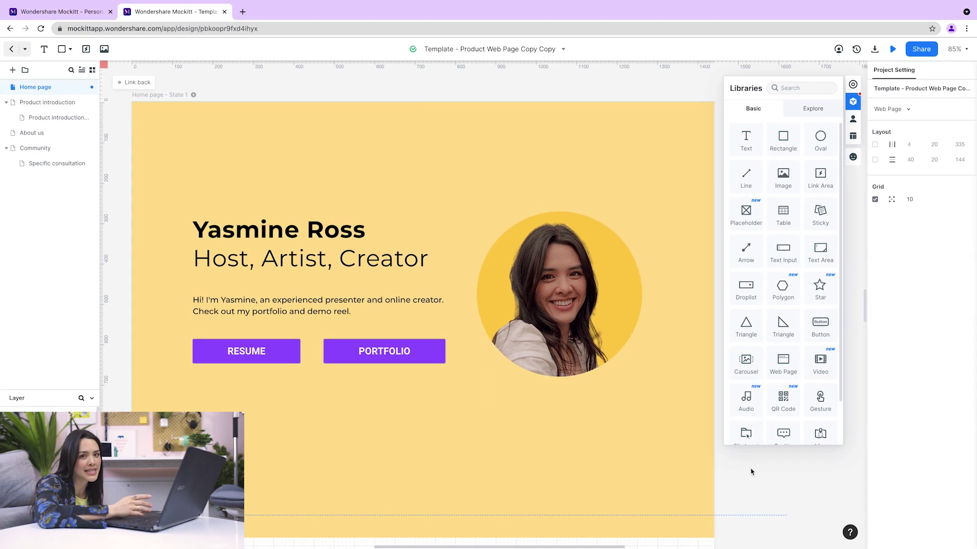